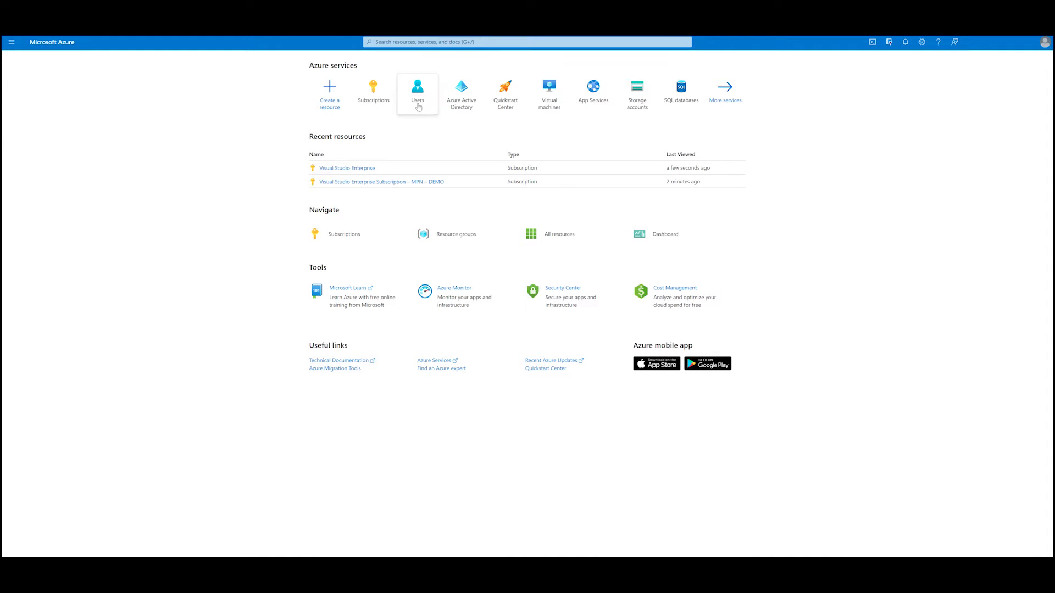
# - Open the first listed user's profile in Azure and view the assigned roles
pyautogui.click(420, 113)
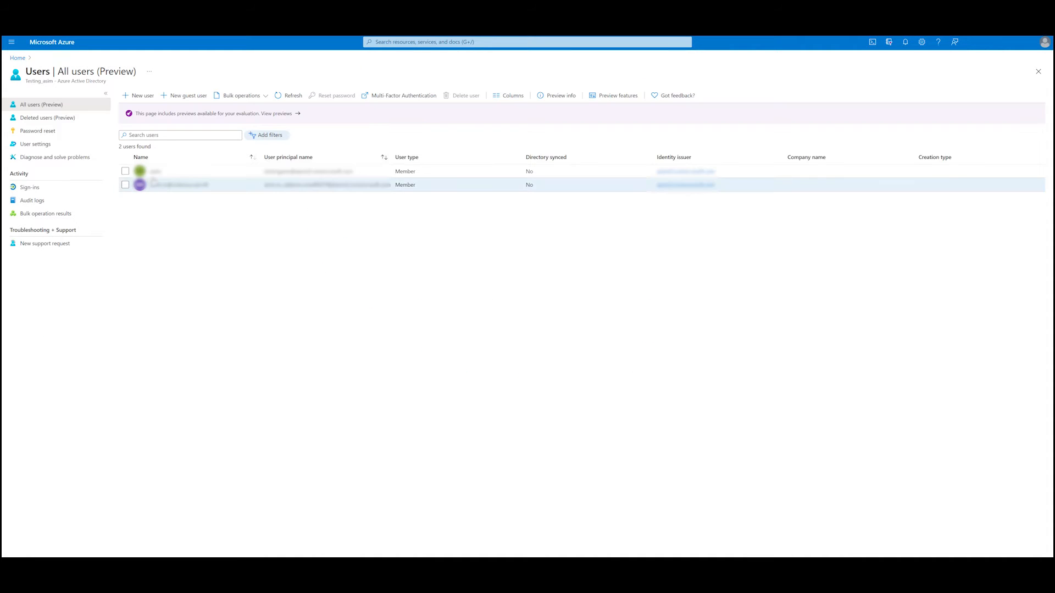
pyautogui.click(155, 172)
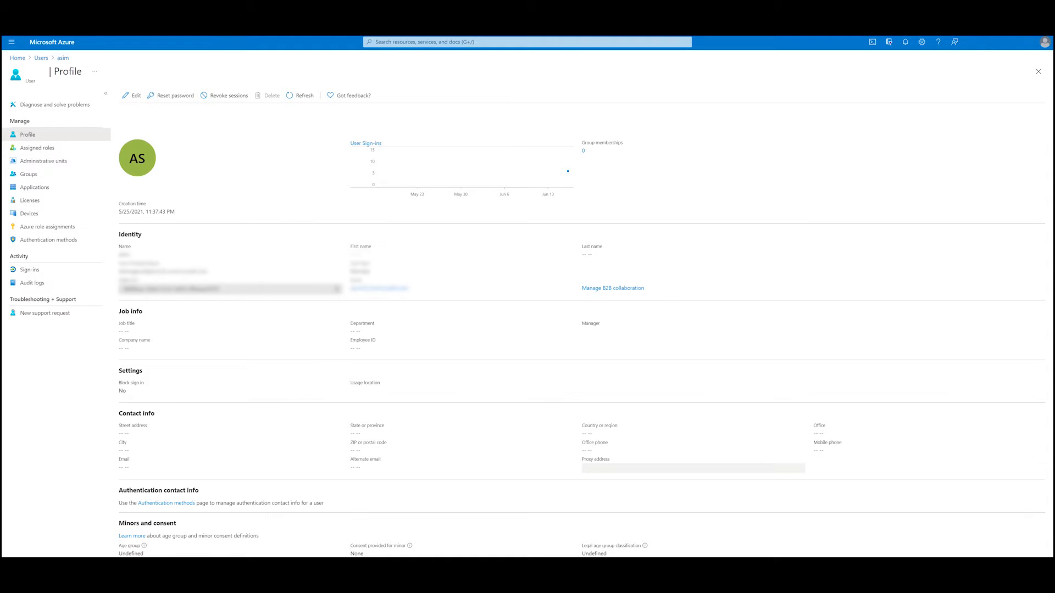
pyautogui.click(34, 149)
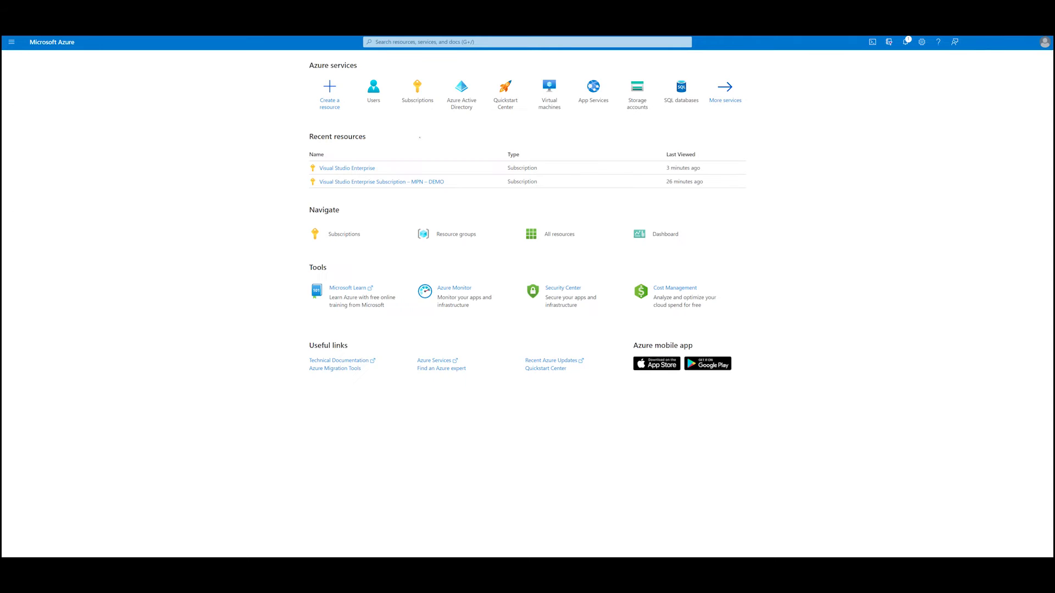
# - Open the active subscription's page and the Multi-Factor Authentication settings for the first user
pyautogui.click(419, 101)
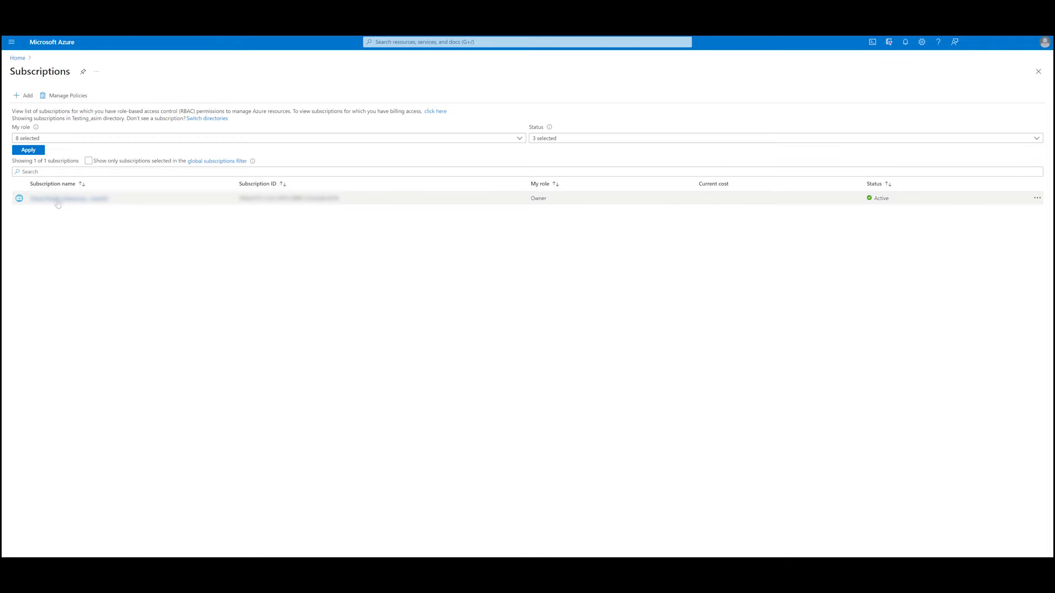
pyautogui.click(58, 202)
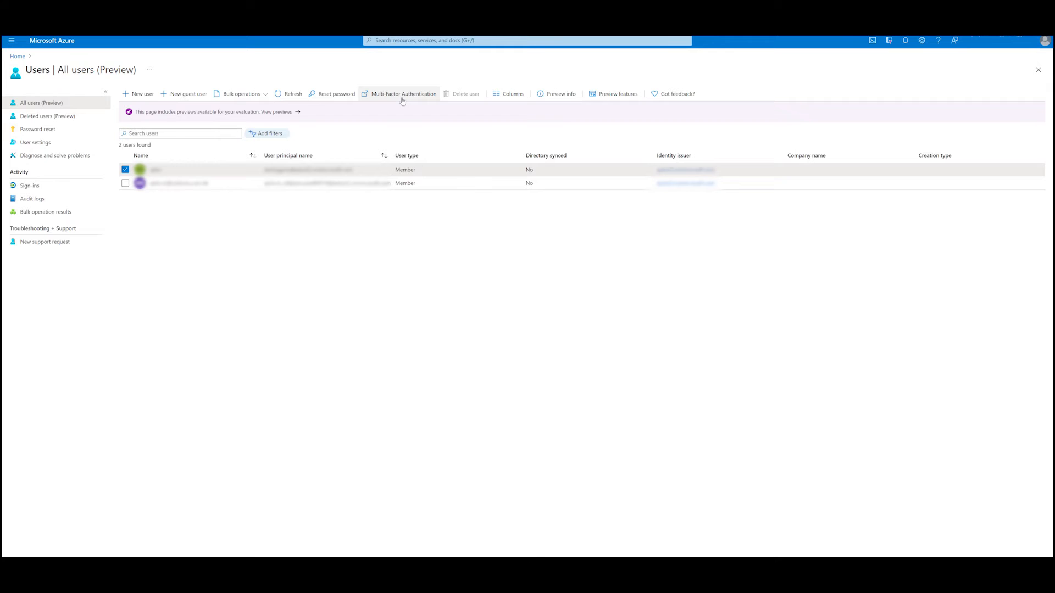
pyautogui.click(402, 95)
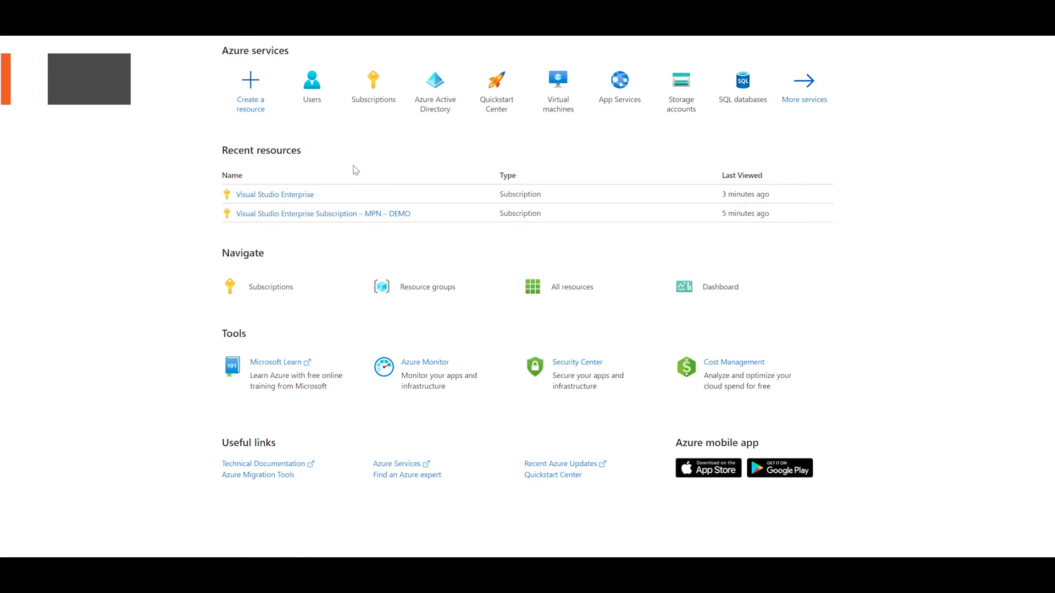
# - Open the Visual Studio Enterprise subscription from the Azure subscriptions list and copy its subscription ID
pyautogui.moveTo(371, 110)
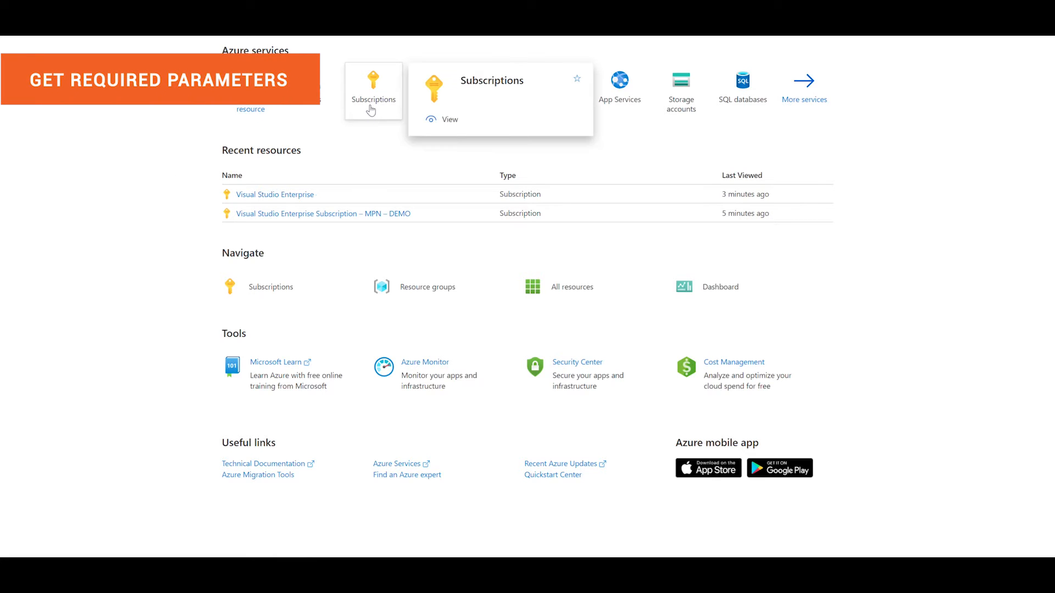
pyautogui.click(372, 110)
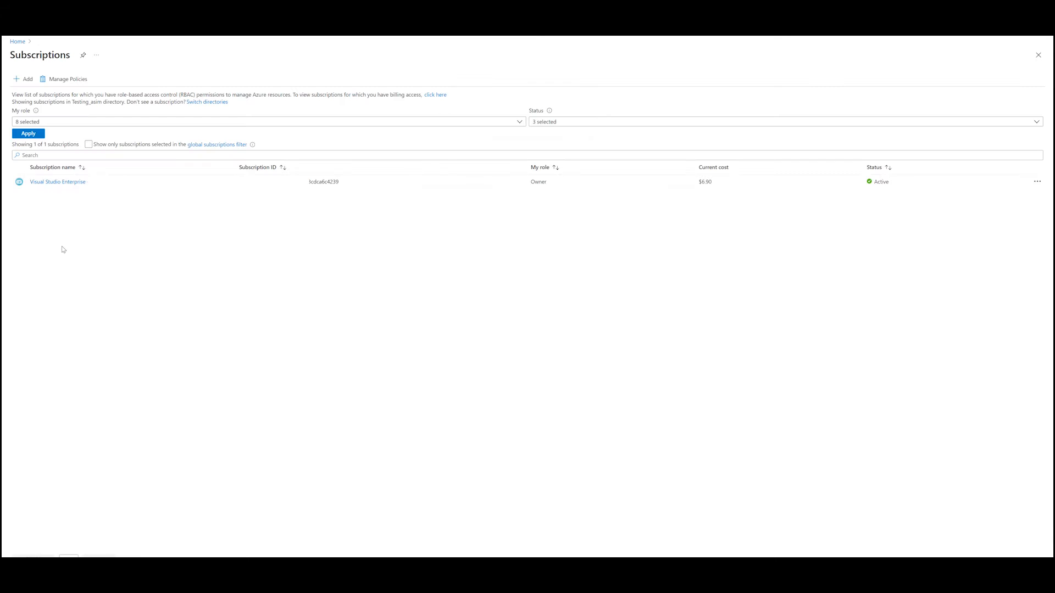
pyautogui.click(61, 183)
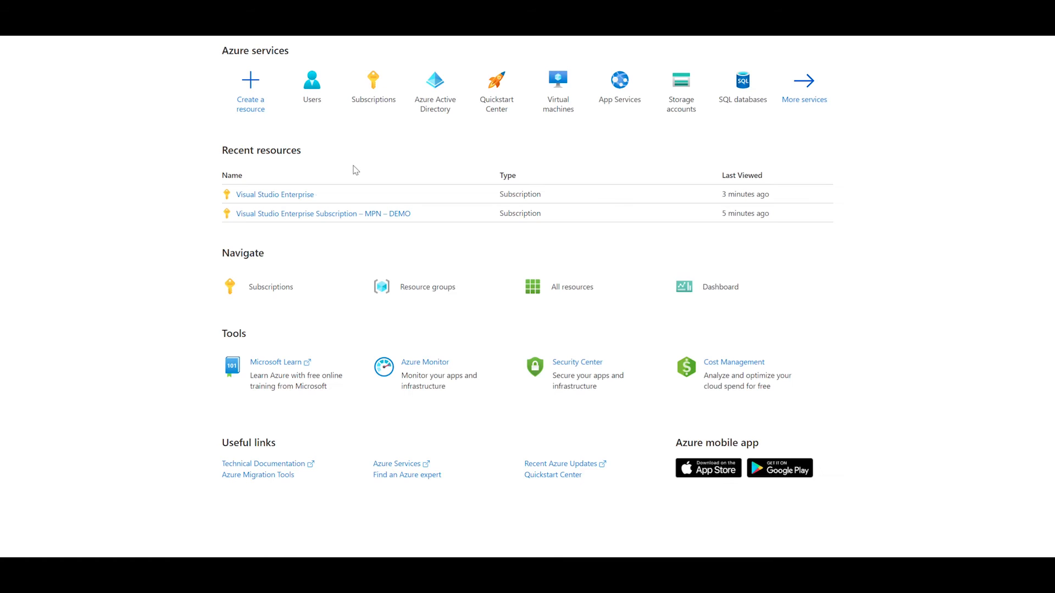
pyautogui.moveTo(371, 111)
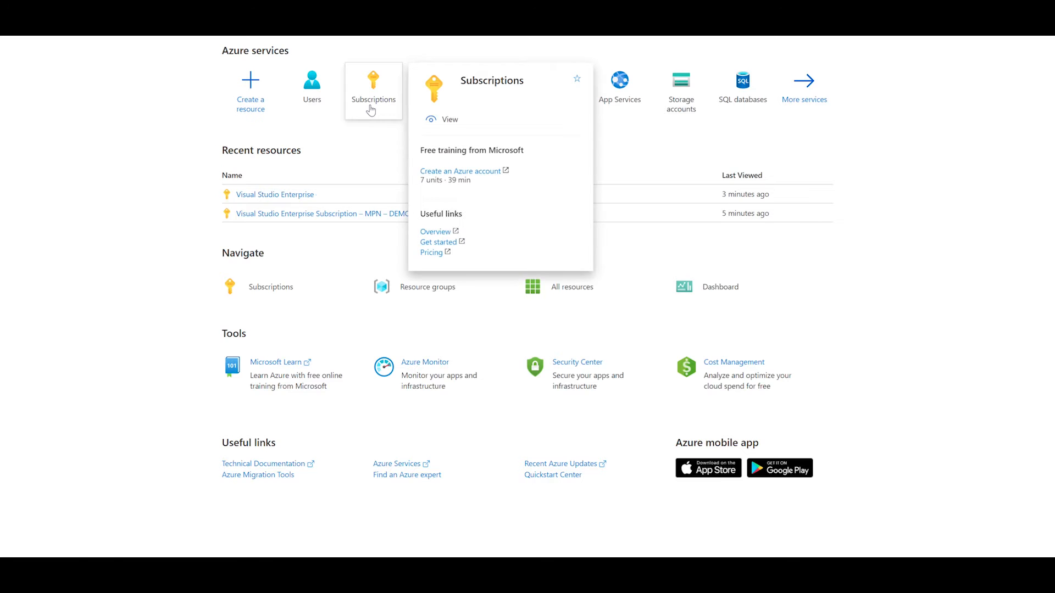
pyautogui.click(371, 110)
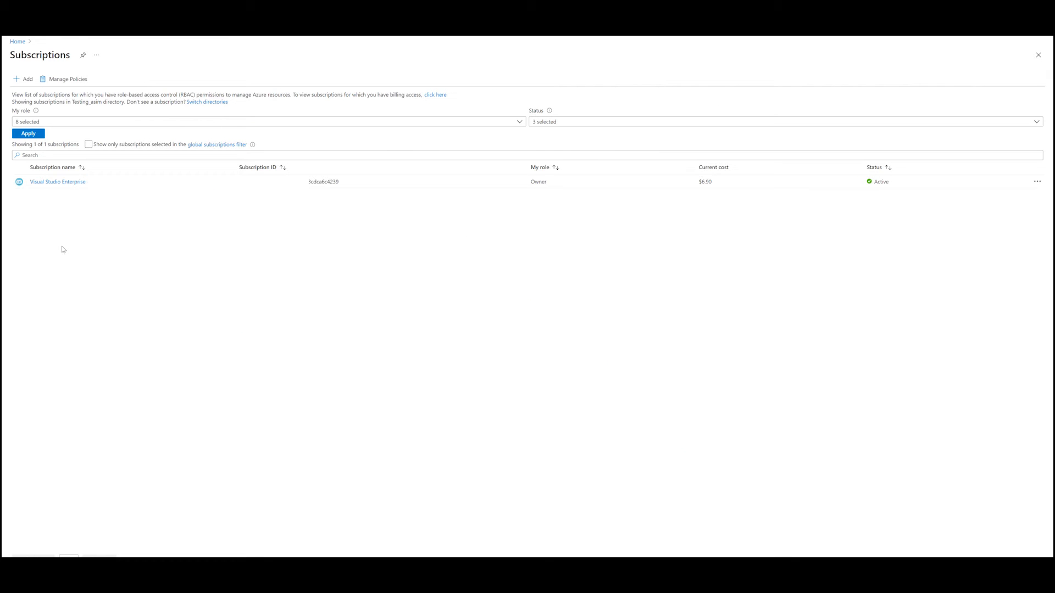
pyautogui.click(64, 186)
pyautogui.click(423, 127)
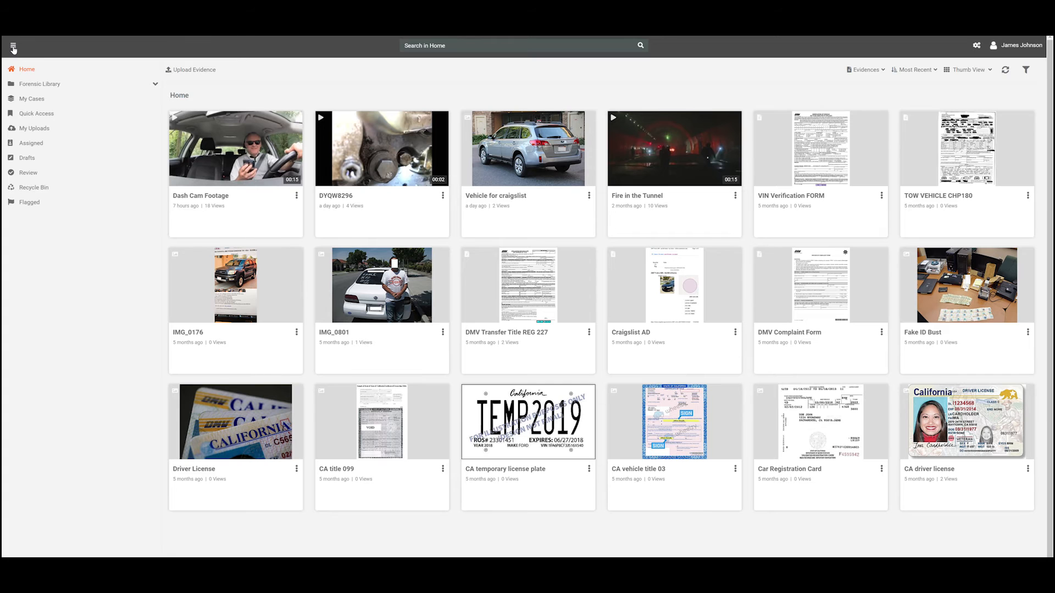
# - Switch to the VIDIZMO Evidence Management portal and rerun the Setup Wizard from its Control Panel
pyautogui.click(13, 47)
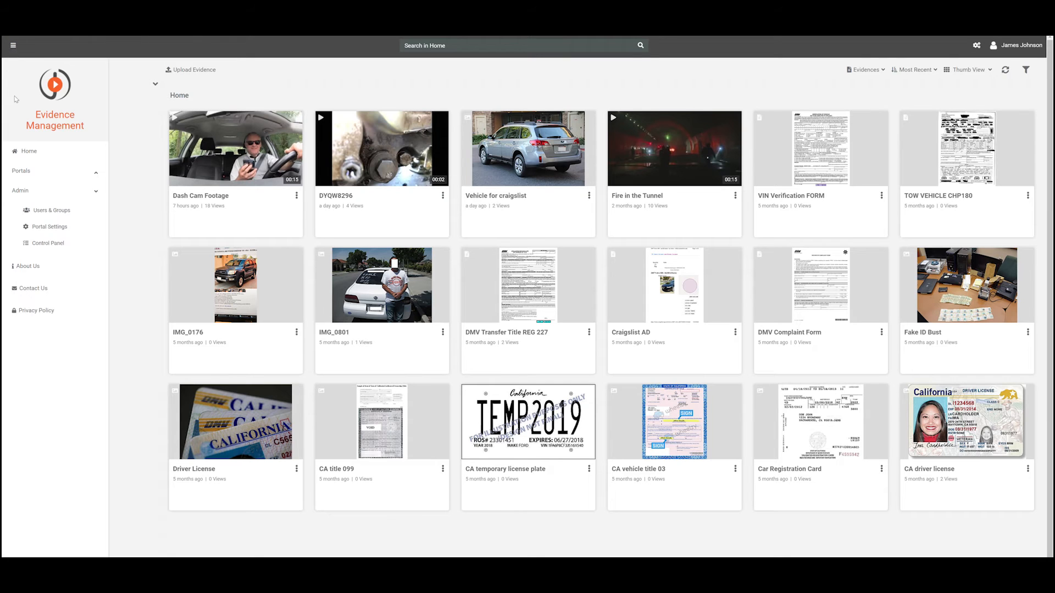
pyautogui.click(33, 247)
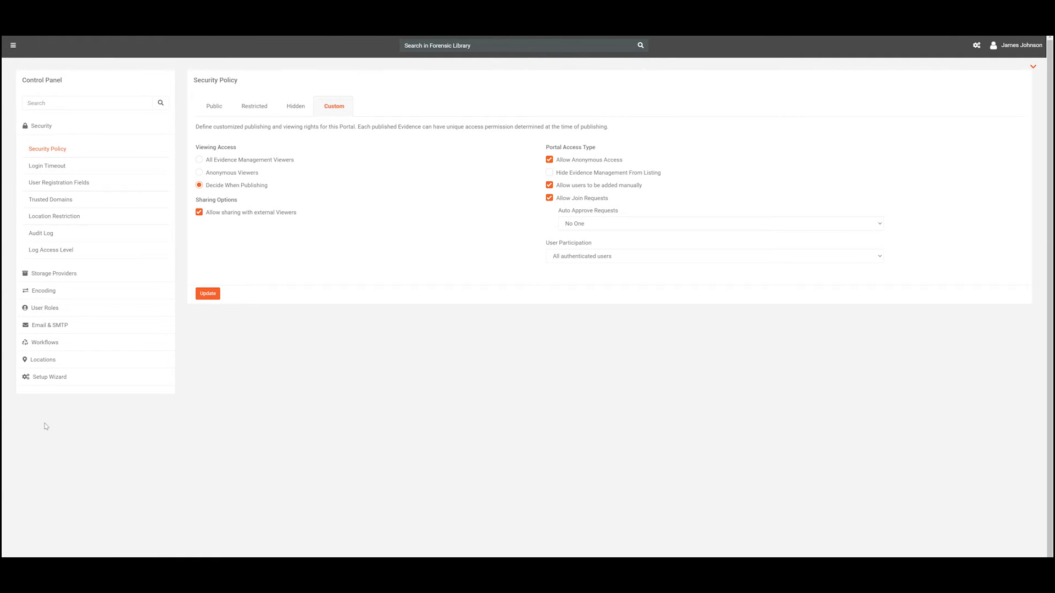
pyautogui.click(51, 378)
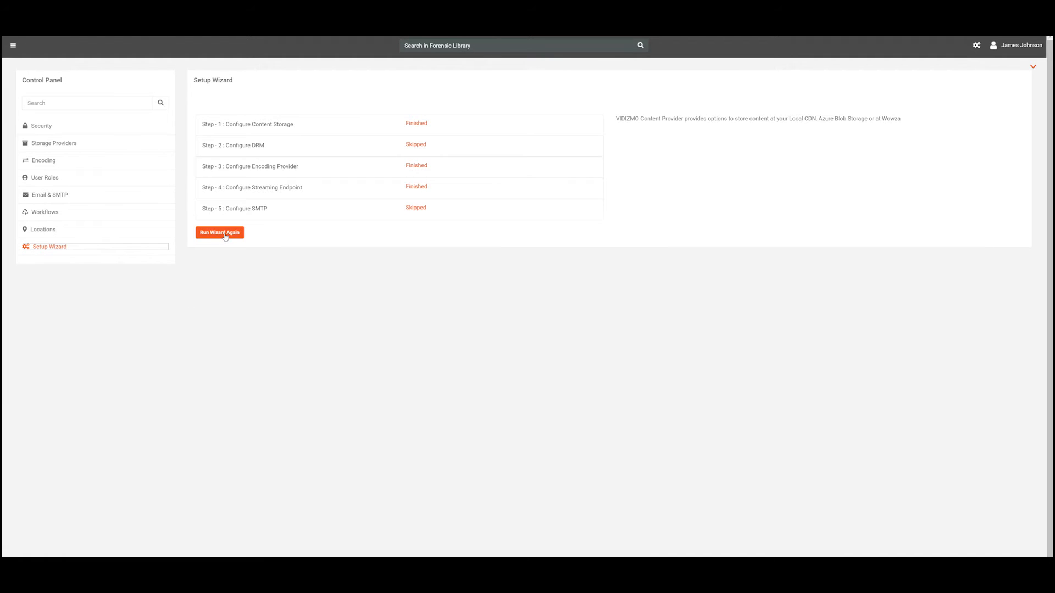
pyautogui.click(220, 233)
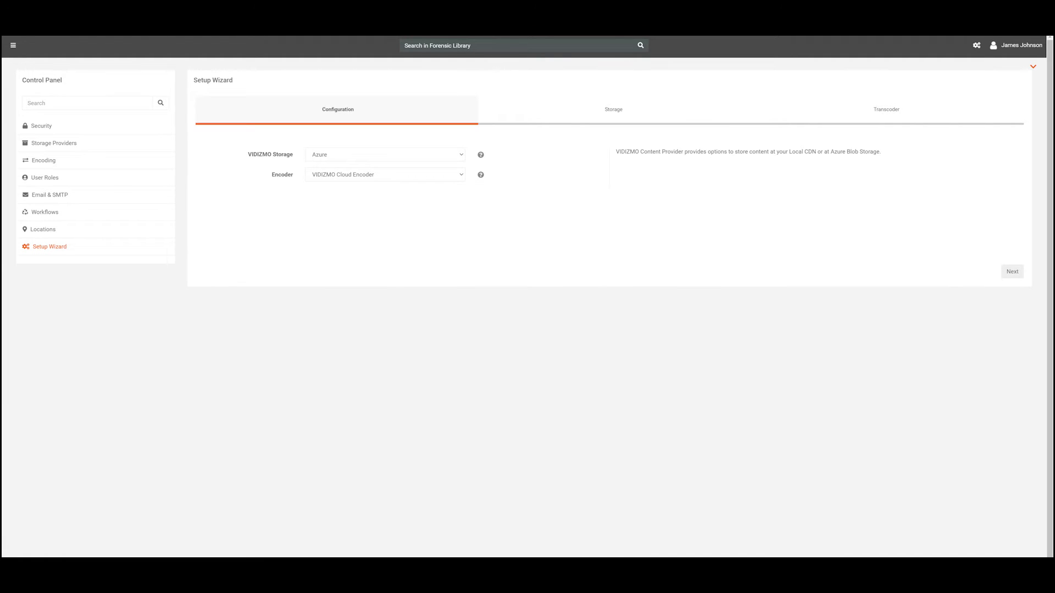
pyautogui.hotkey('alt', 'Left')
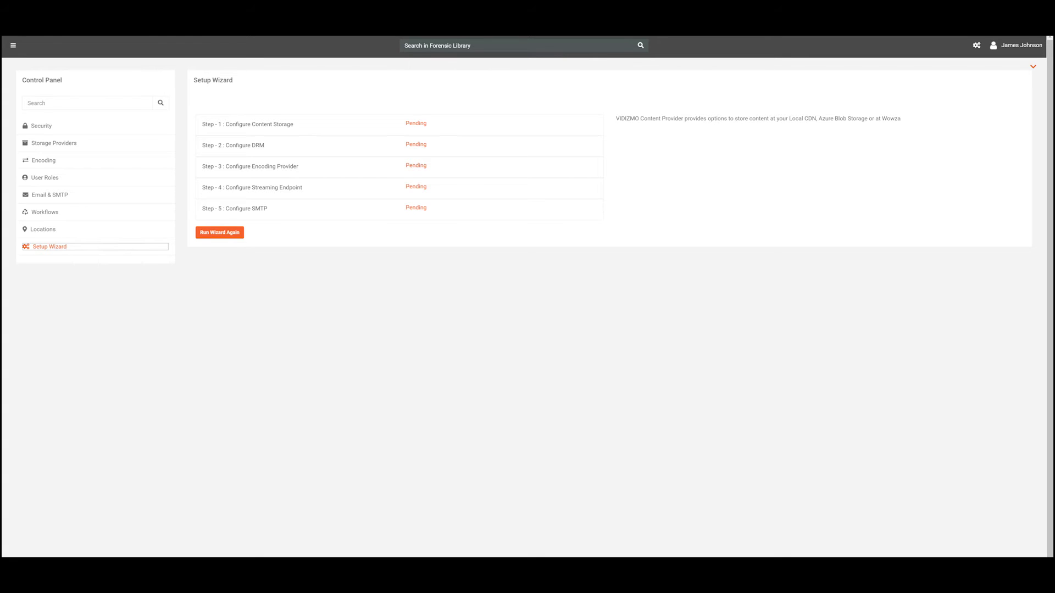
pyautogui.click(439, 159)
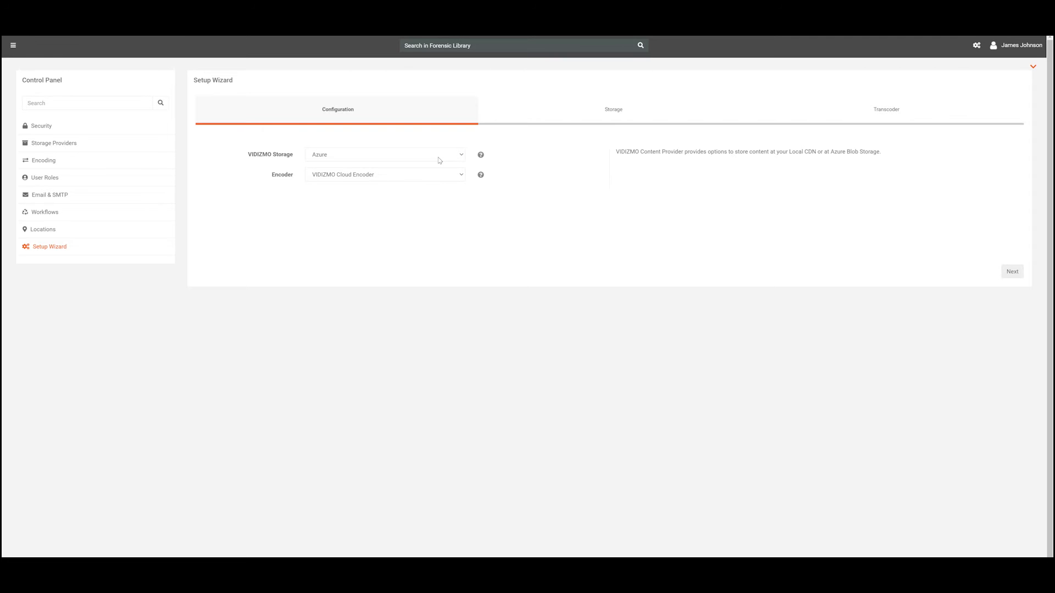
# - Set VIDIZMO Storage to AMS with the AMS Standard Encoder, and proceed to the wizard's storage settings
pyautogui.click(438, 159)
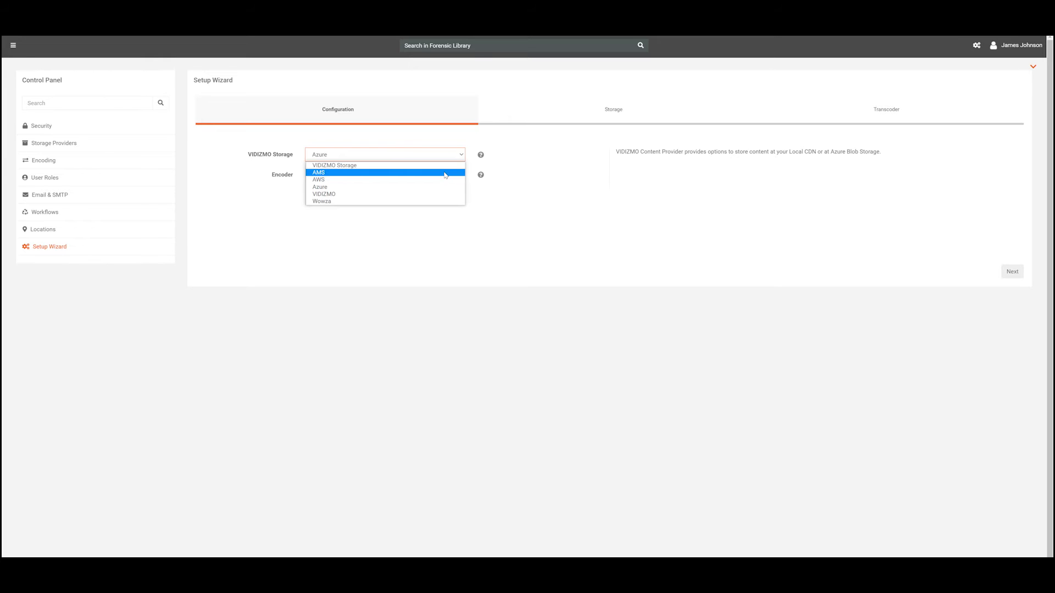
pyautogui.click(445, 173)
pyautogui.click(445, 174)
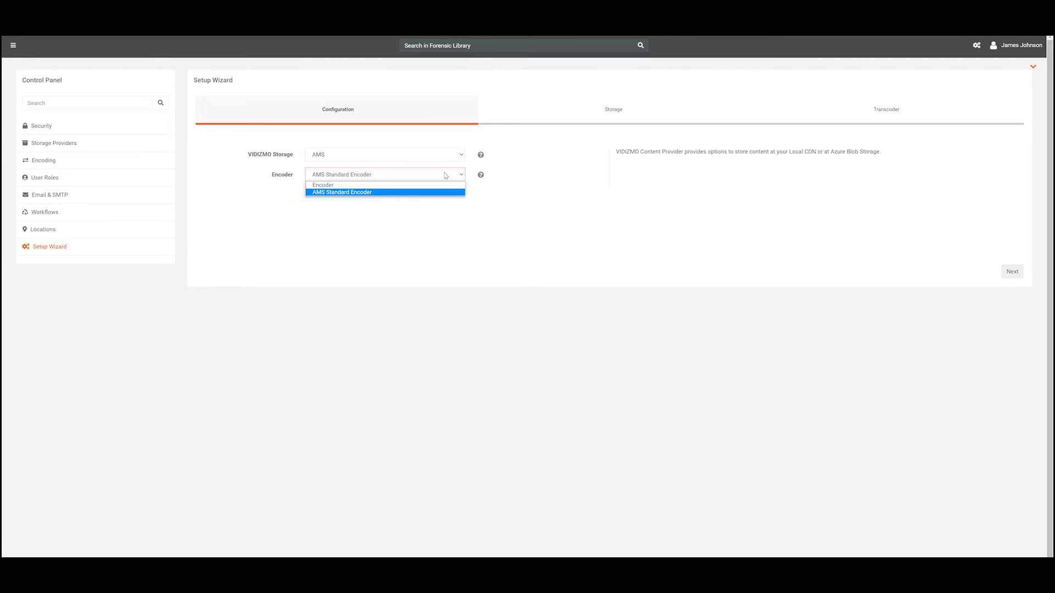
pyautogui.click(445, 192)
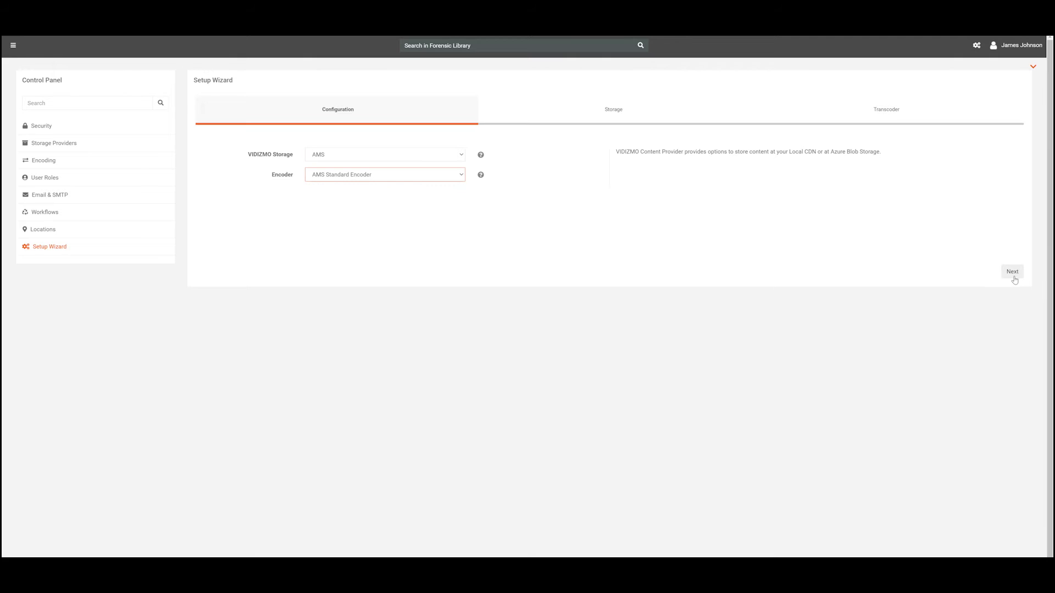
pyautogui.click(1014, 274)
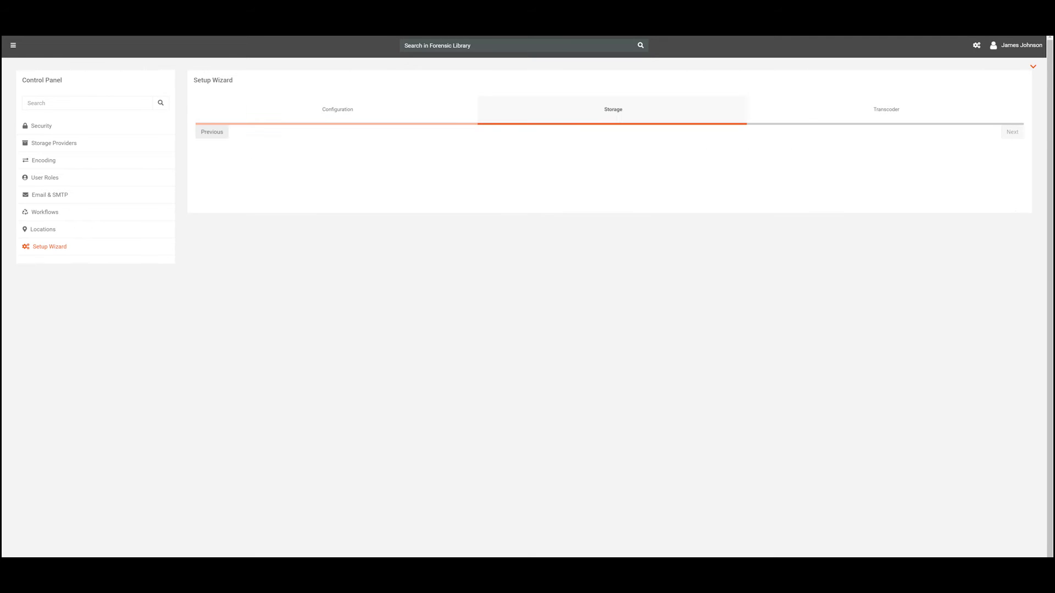
# - Choose the Global subscription type and enter the Azure login ID, account password and subscription ID
pyautogui.click(496, 158)
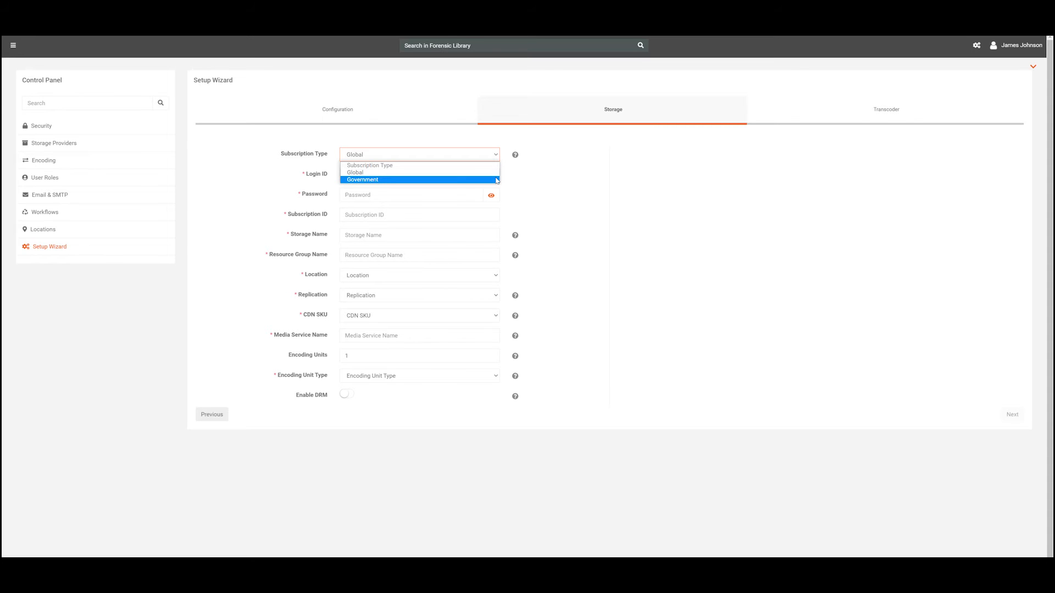
pyautogui.click(497, 174)
pyautogui.click(409, 179)
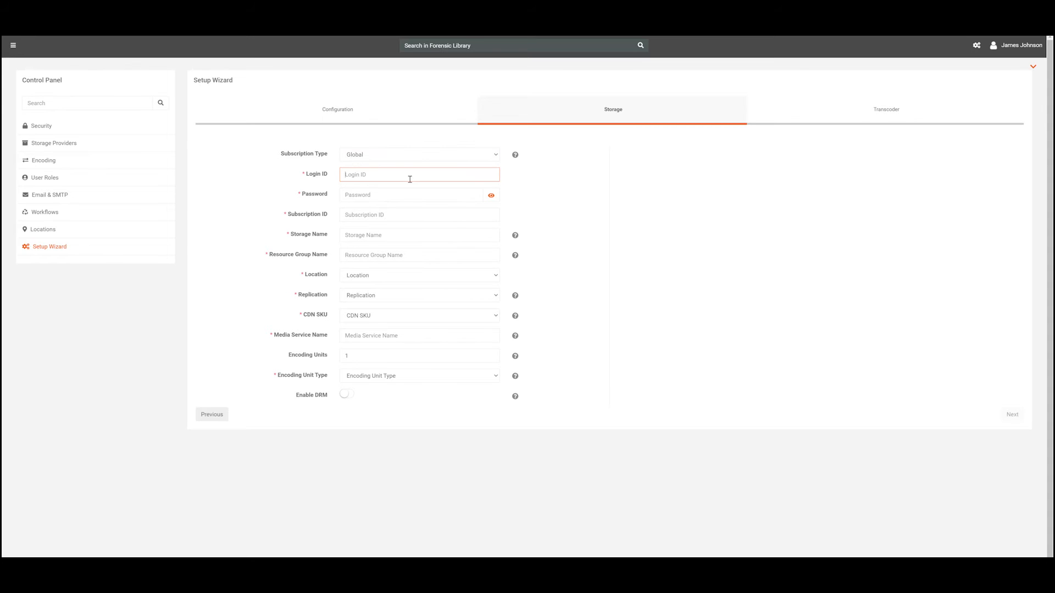
pyautogui.hotkey('ctrl', 'v')
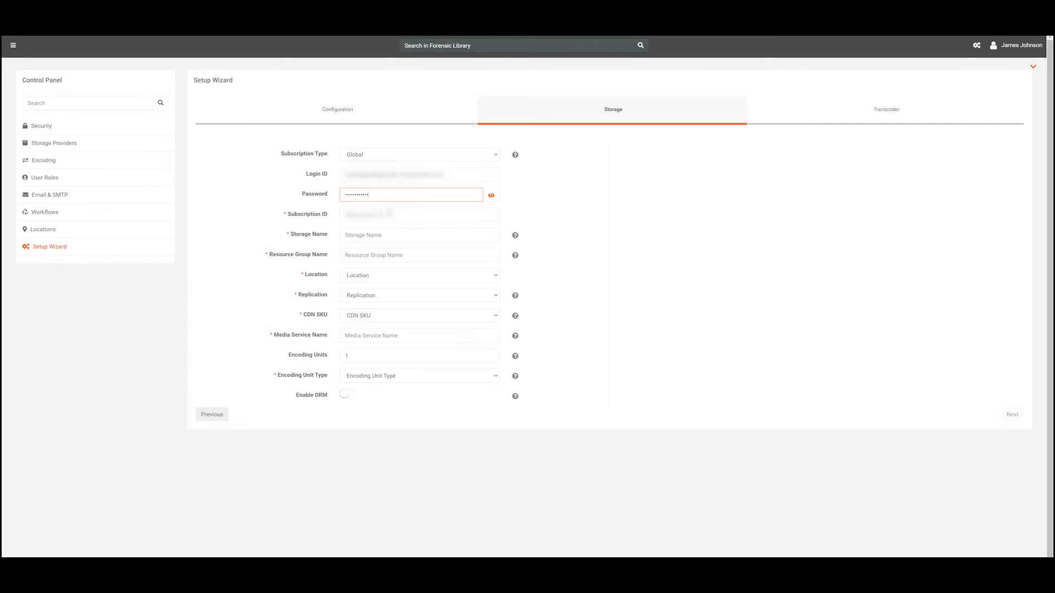
pyautogui.click(389, 213)
pyautogui.hotkey('ctrl', 'v')
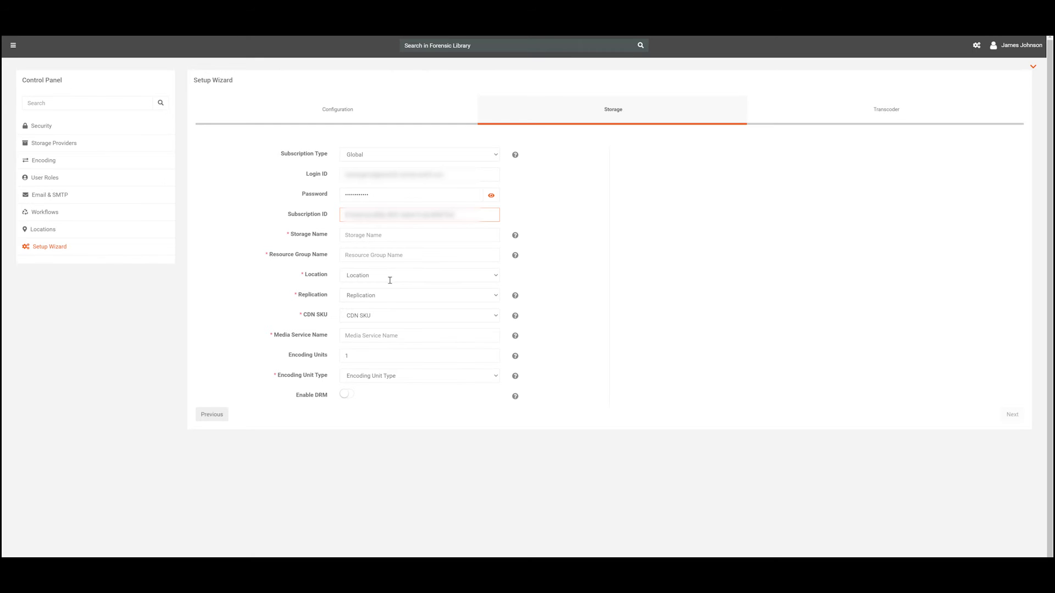
# - Enter jamestesting01 as the storage name and jamestestingrg as the resource group name
pyautogui.click(415, 238)
pyautogui.write('jamestestin')
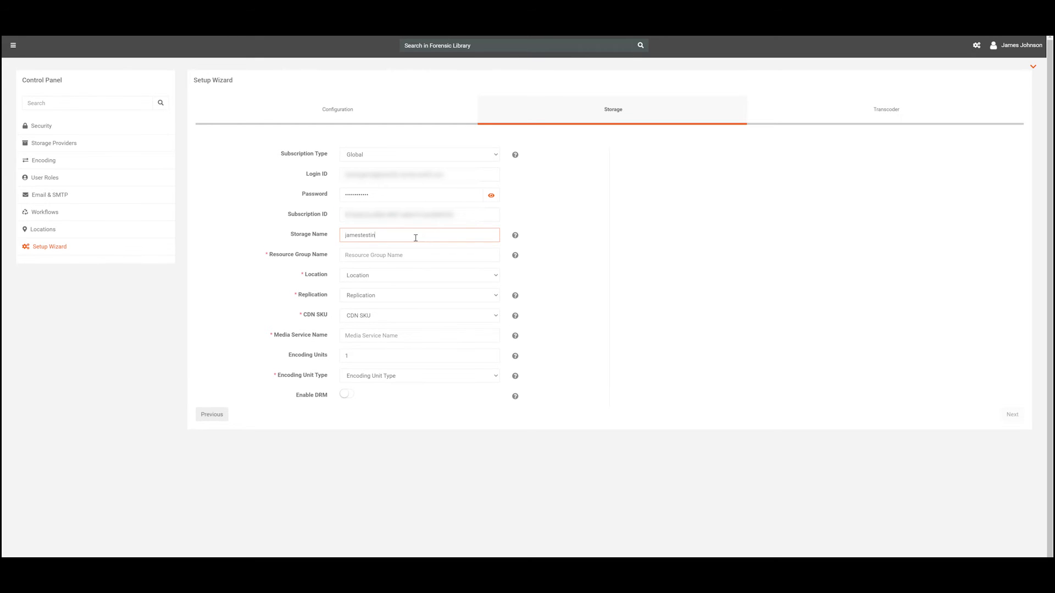
pyautogui.write('g01')
pyautogui.click(416, 254)
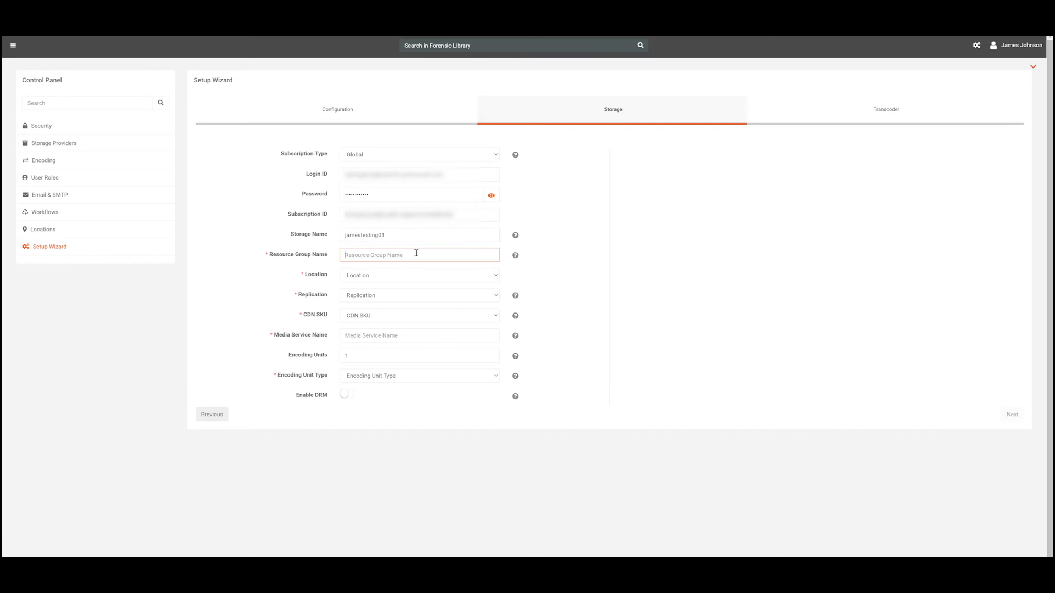
pyautogui.write('jamestesting')
pyautogui.write('rg')
# - Set the storage location to East US 2, replication to Standard_GRS and CDN SKU to Standard_Verizon
pyautogui.click(445, 276)
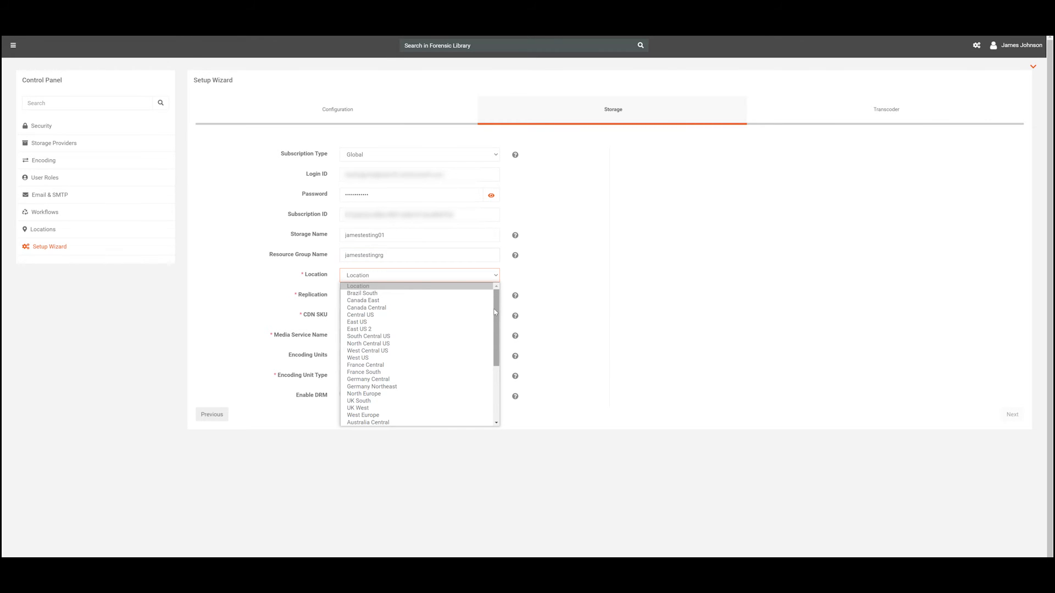
pyautogui.press('e')
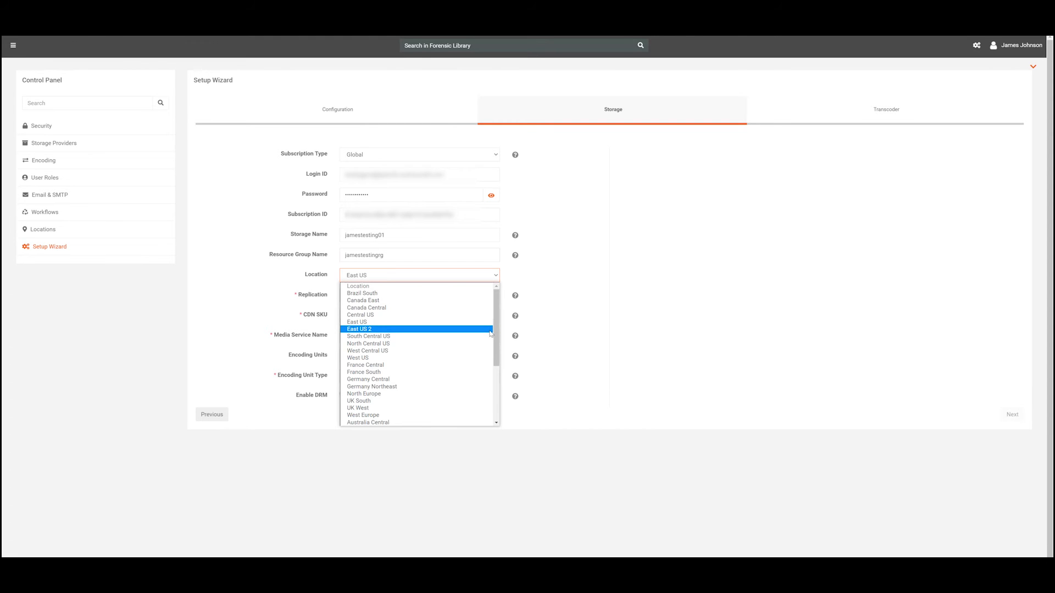
pyautogui.click(490, 330)
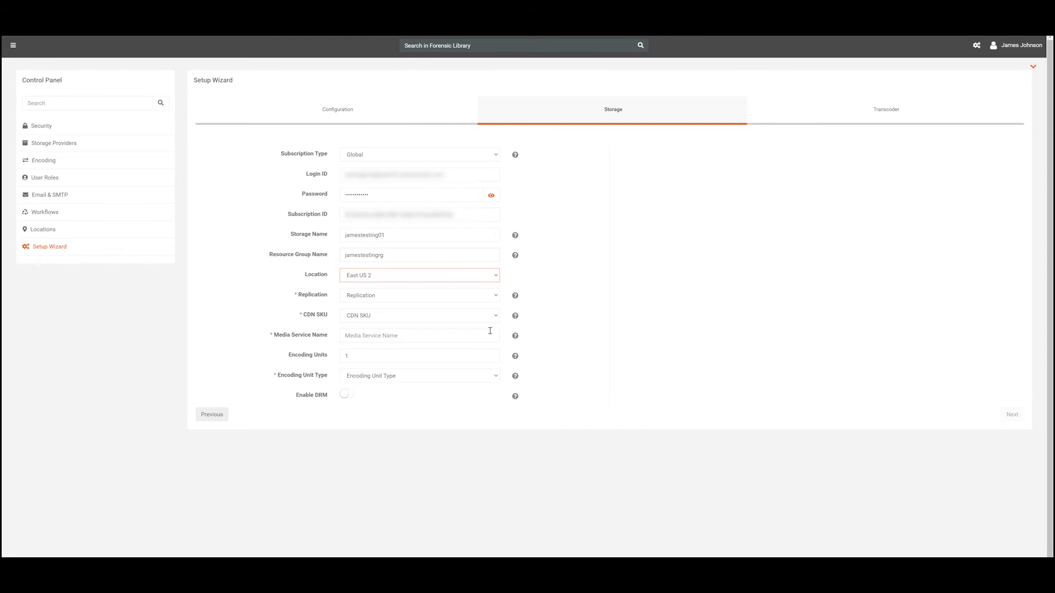
pyautogui.click(498, 300)
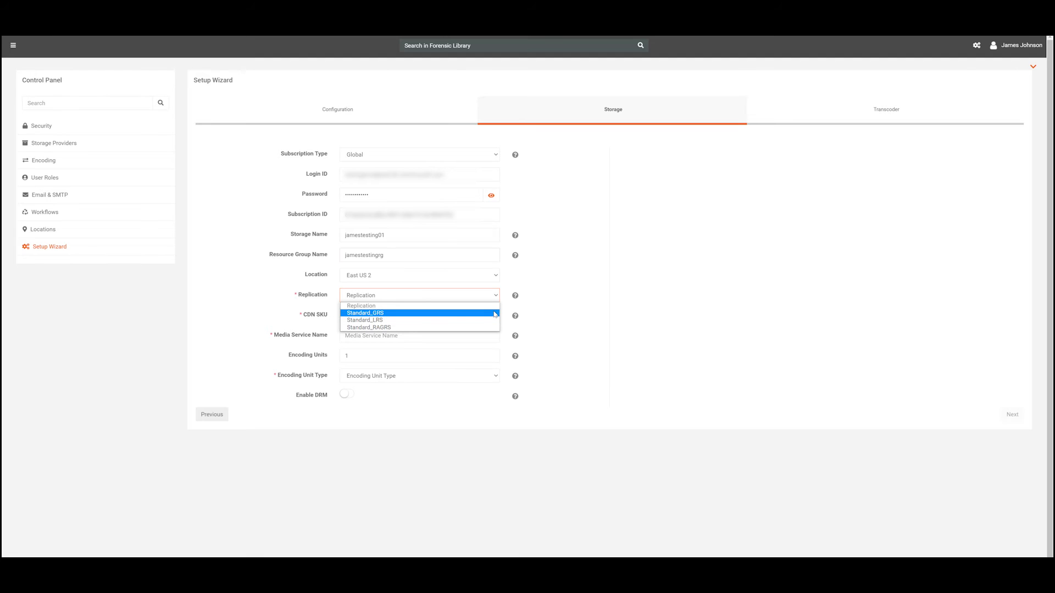
pyautogui.click(493, 312)
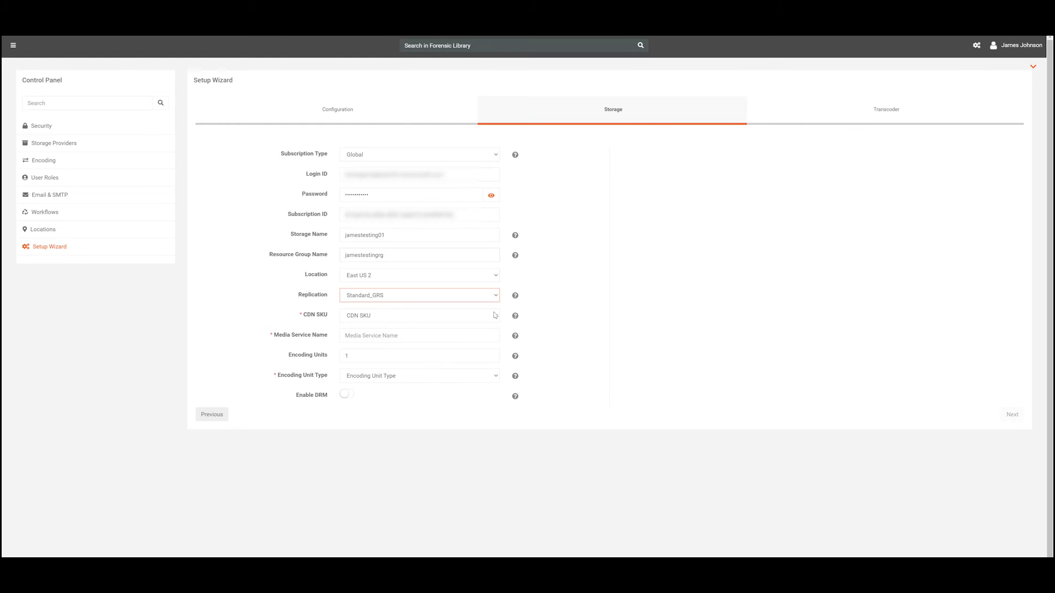
pyautogui.click(495, 317)
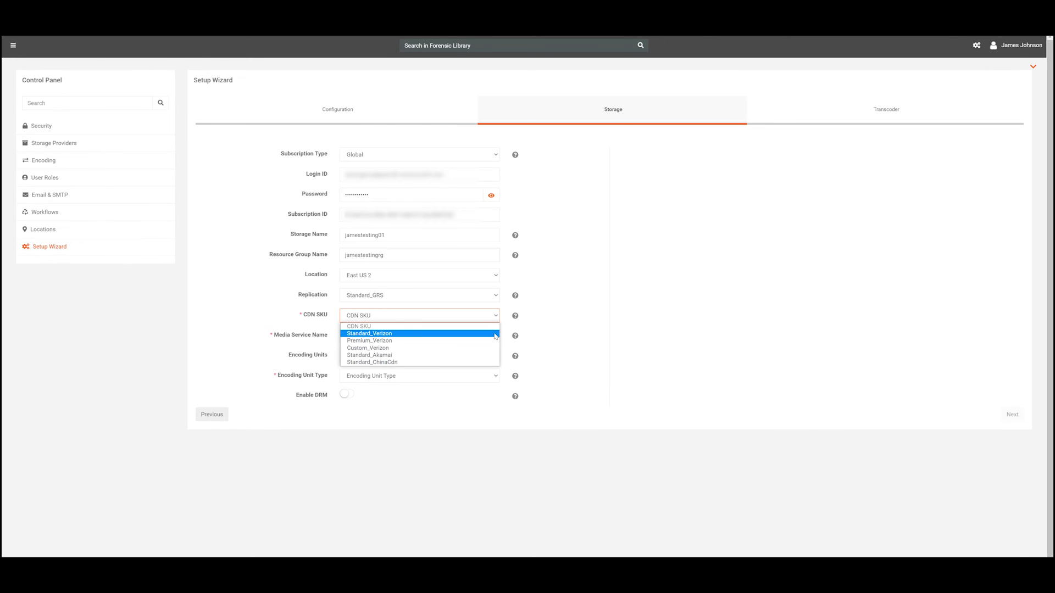
pyautogui.click(495, 334)
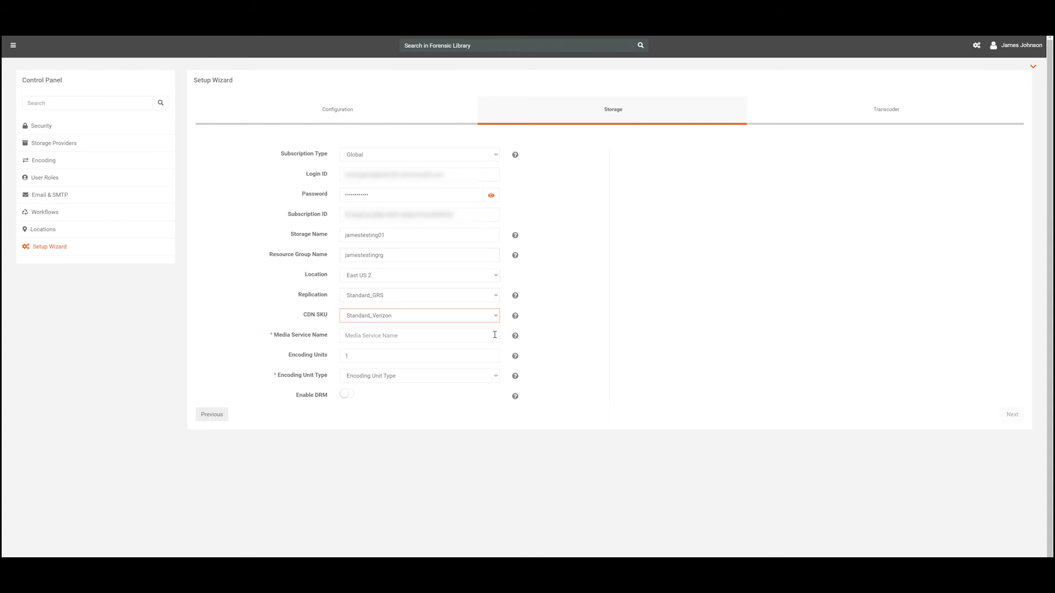
# - Set the media service name to jamestestingms01 and the encoding unit type to Standard - S2, leaving DRM disabled
pyautogui.click(494, 335)
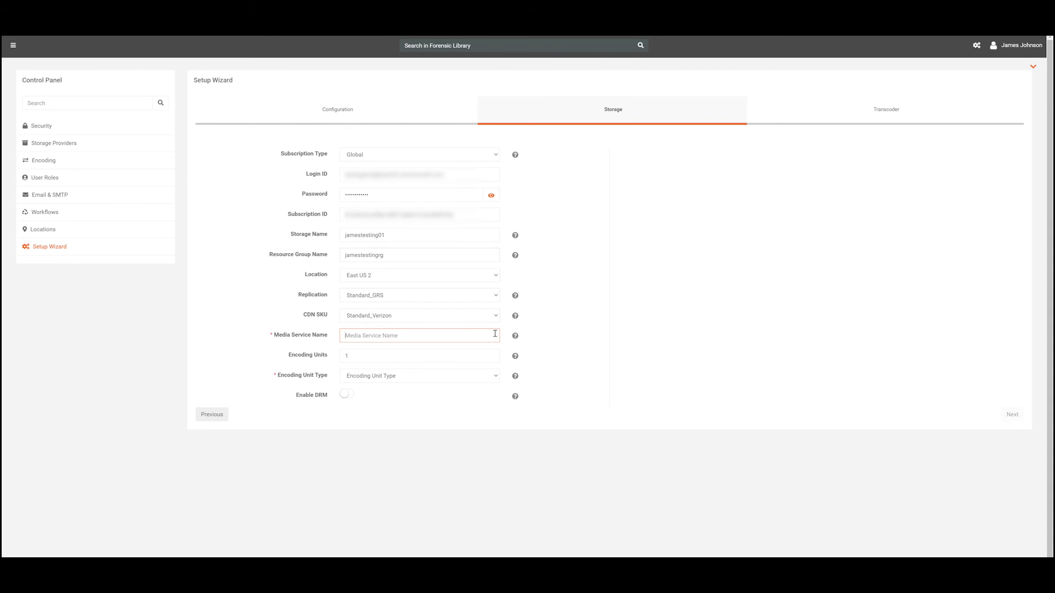
pyautogui.write('jamestestingms01')
pyautogui.click(489, 359)
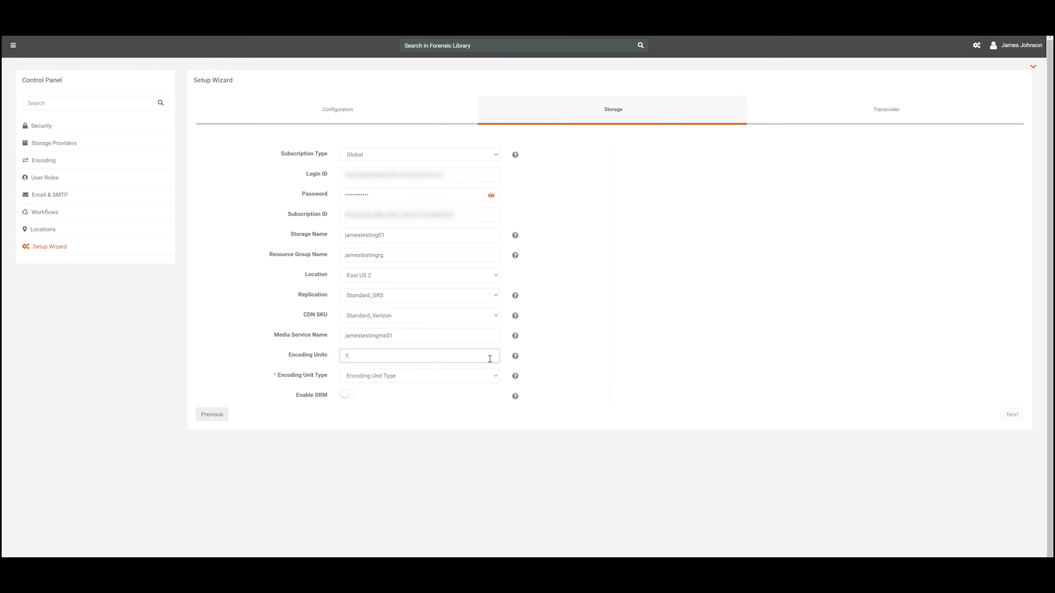
pyautogui.click(494, 378)
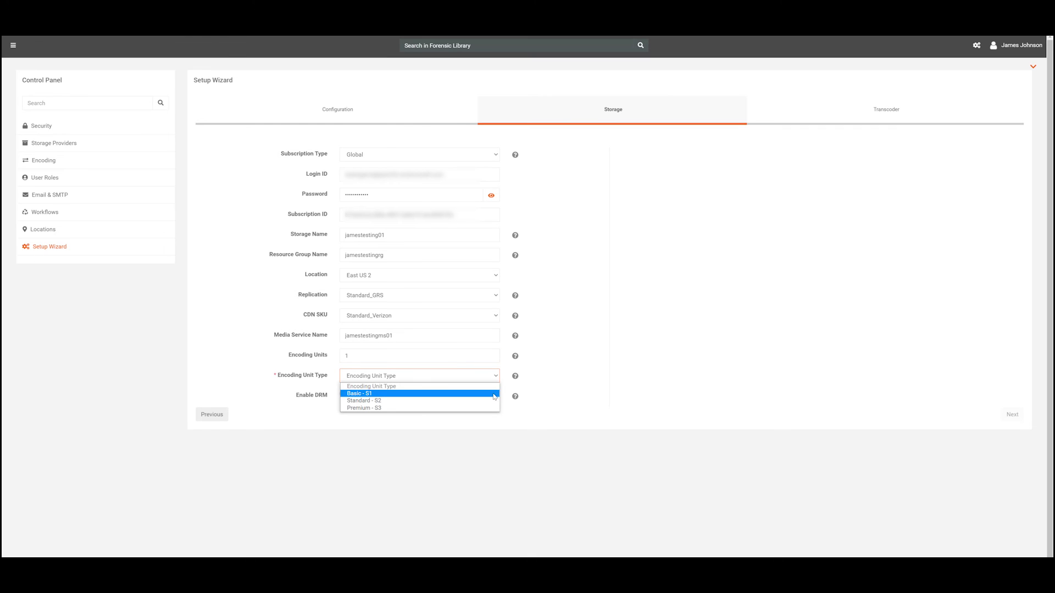
pyautogui.click(494, 400)
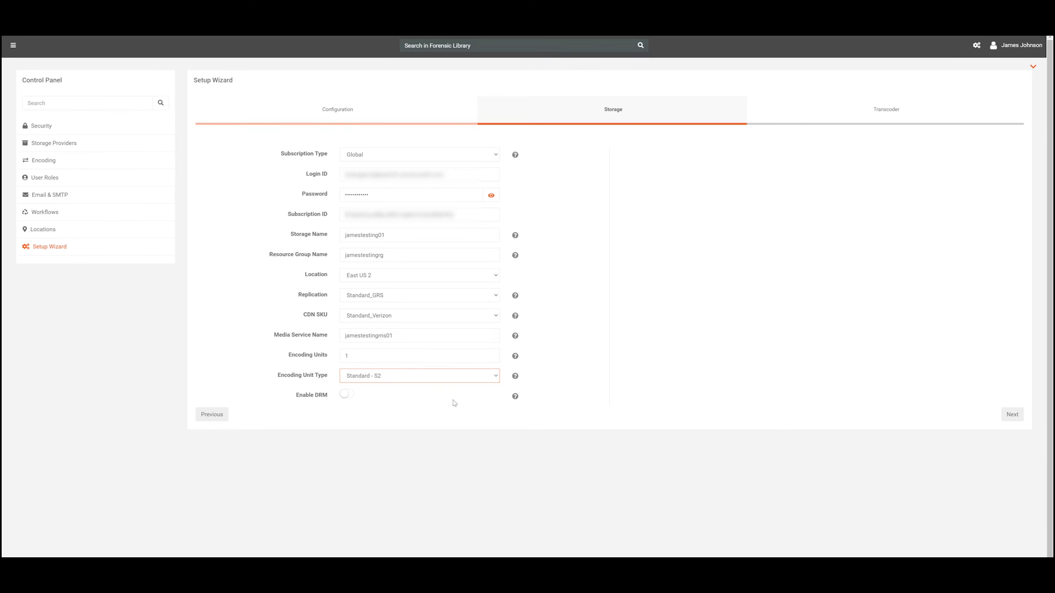
pyautogui.click(345, 396)
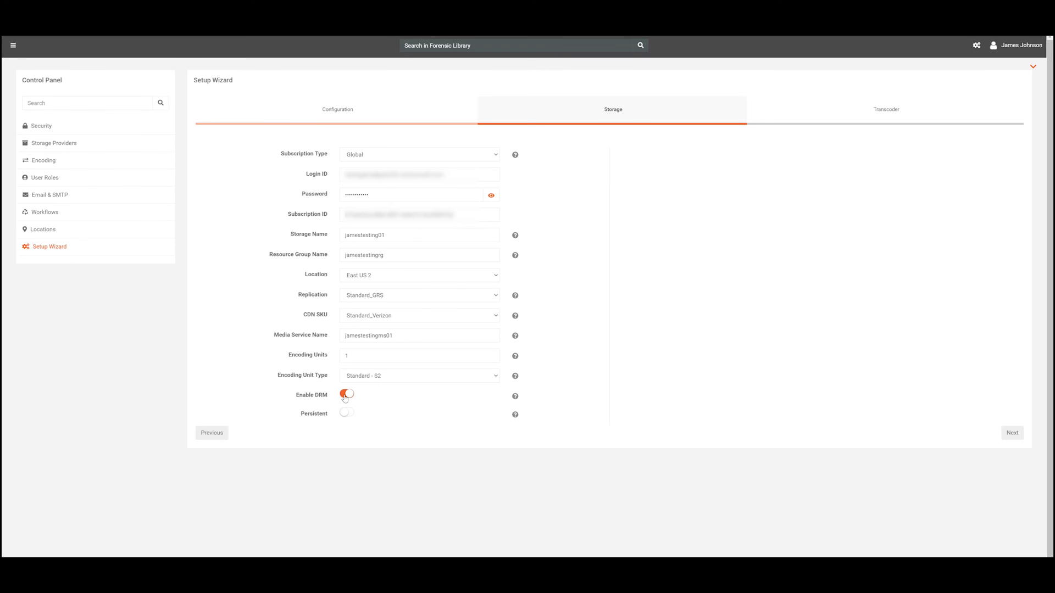
pyautogui.click(345, 396)
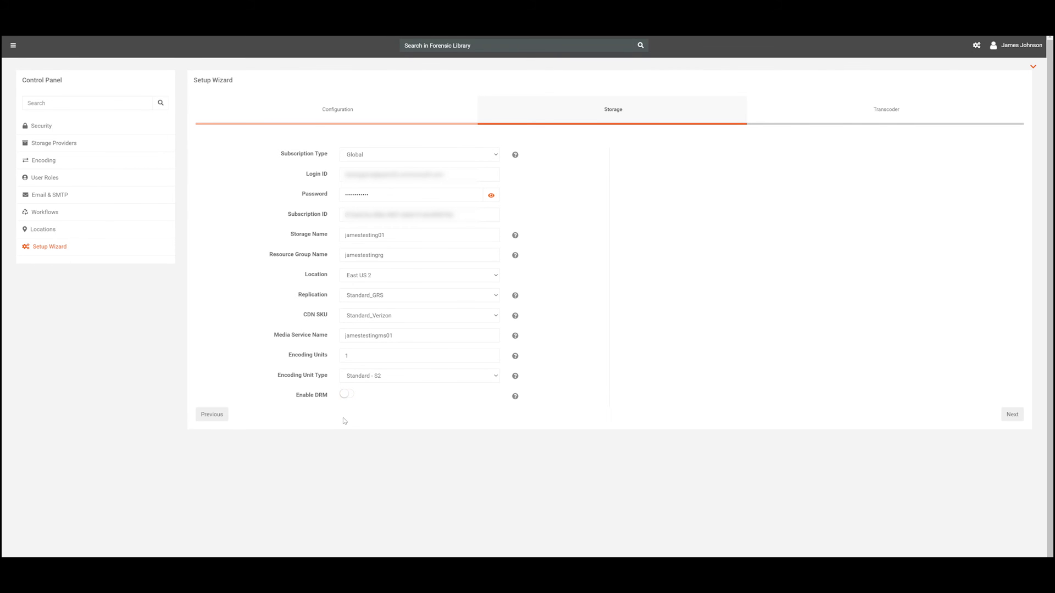
# - Proceed to the transcoder settings, enter "Description here" as the description, and finish the wizard to start the setup
pyautogui.click(1016, 417)
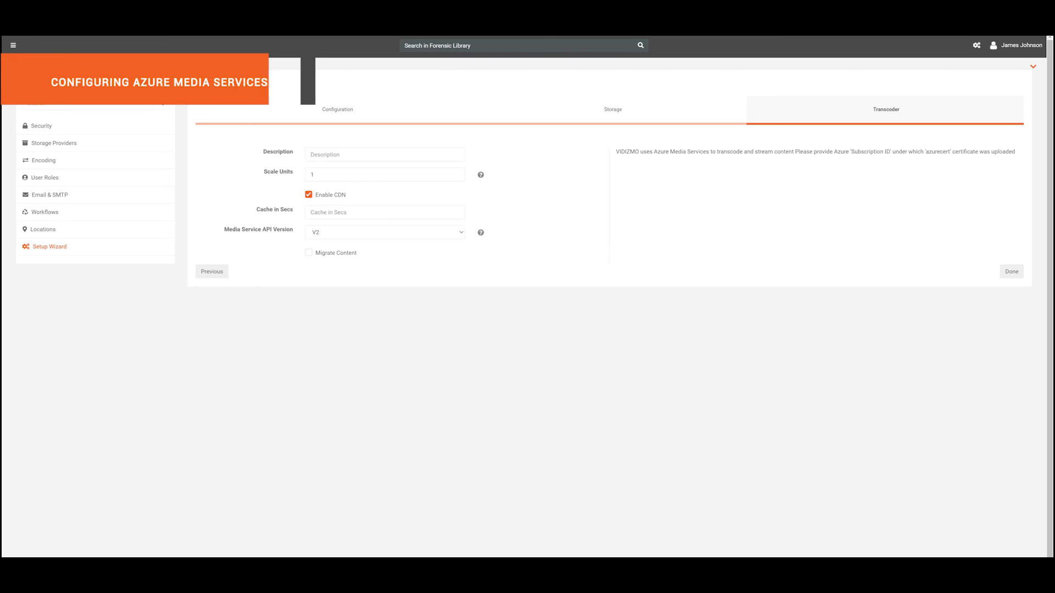
pyautogui.write('Description here')
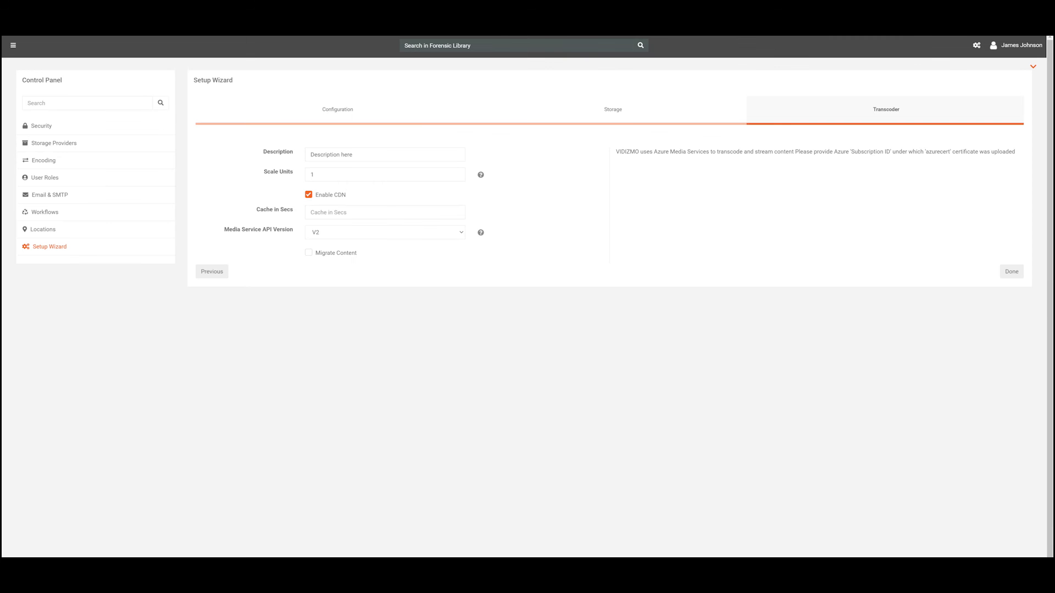
pyautogui.click(1019, 276)
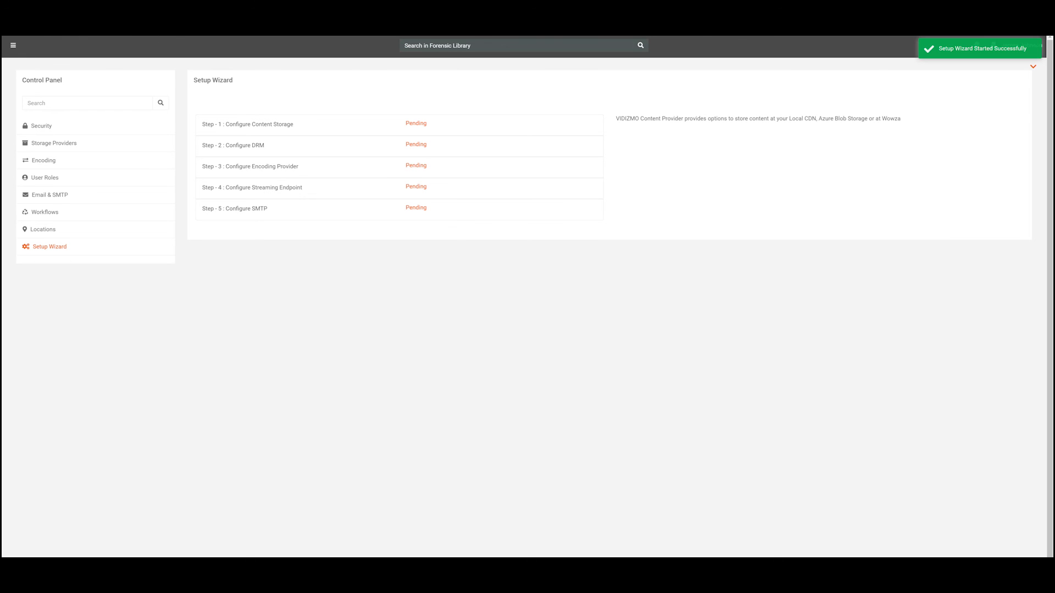
# - Open the Control Panel's workflow queue to check the progress of the Vidizmo Setup workflow
pyautogui.click(13, 47)
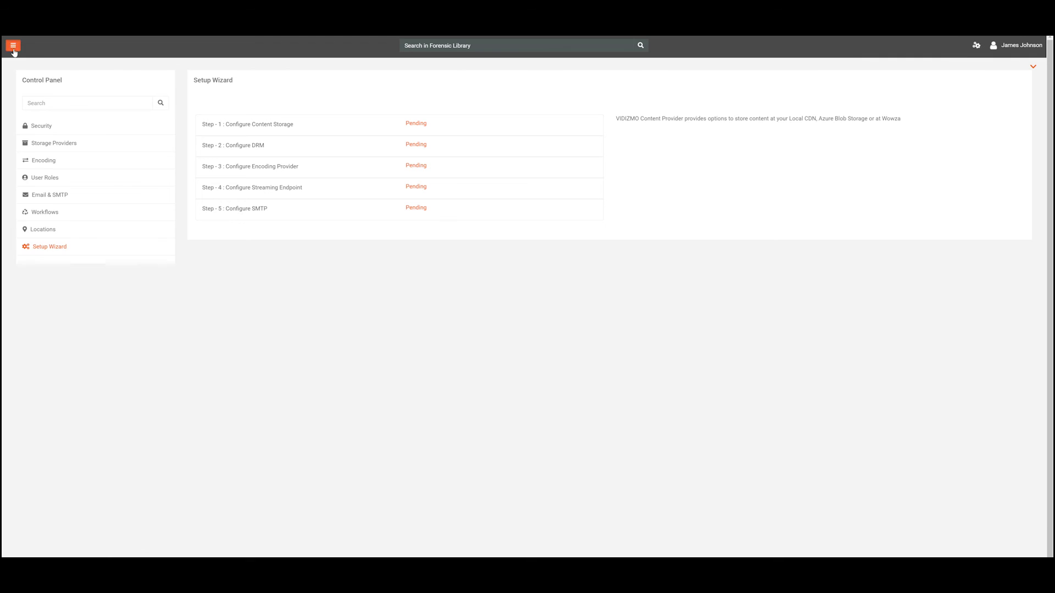
pyautogui.click(13, 244)
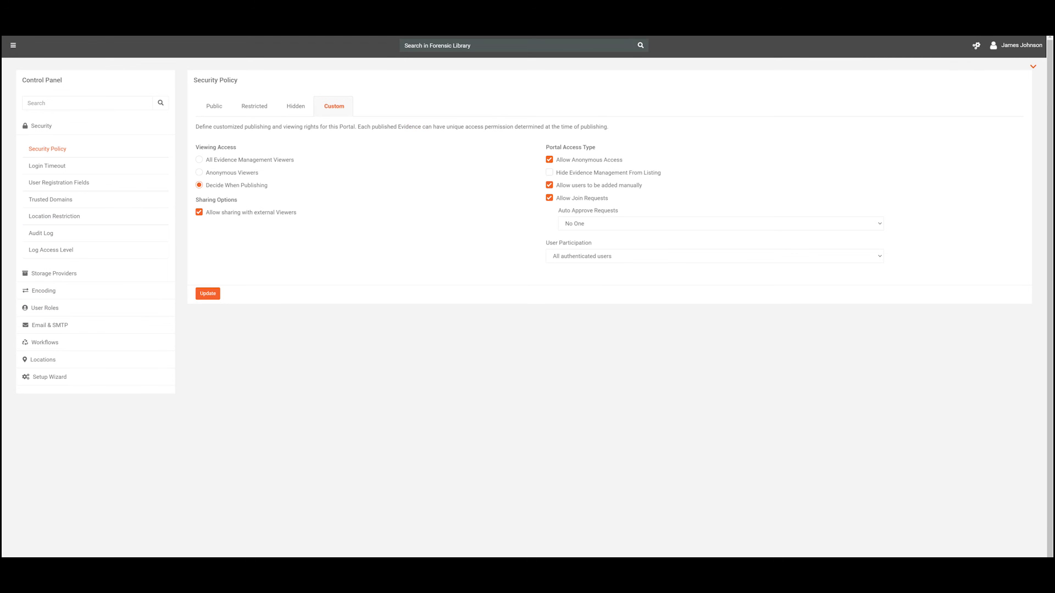
pyautogui.click(52, 345)
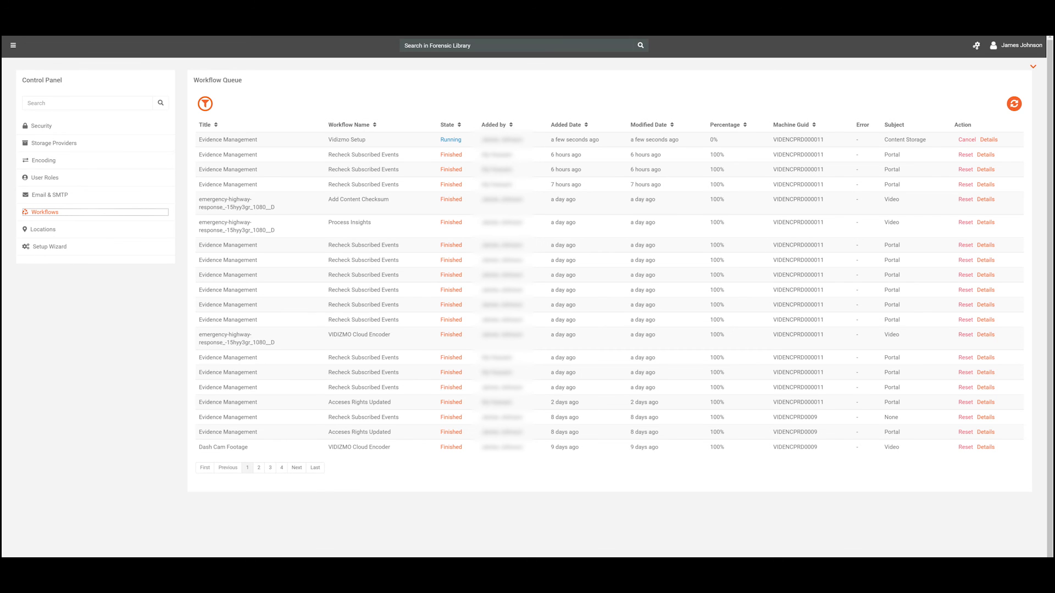